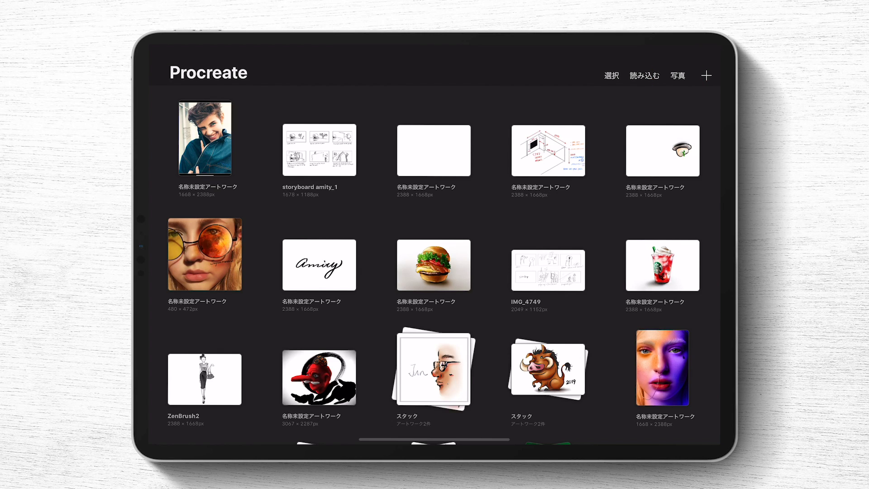
Step: Import the boat bow photo from the Moments album as a new canvas
left_click(678, 75)
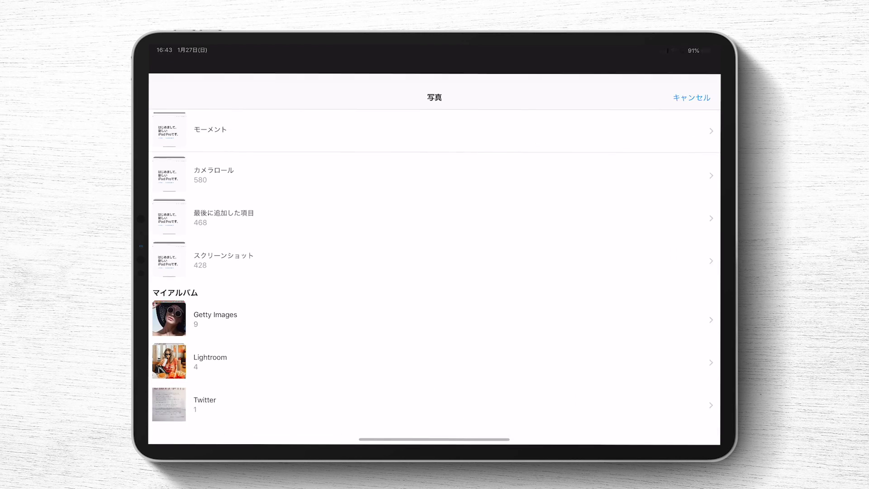
left_click(194, 97)
scroll(435, 244, "down", 2)
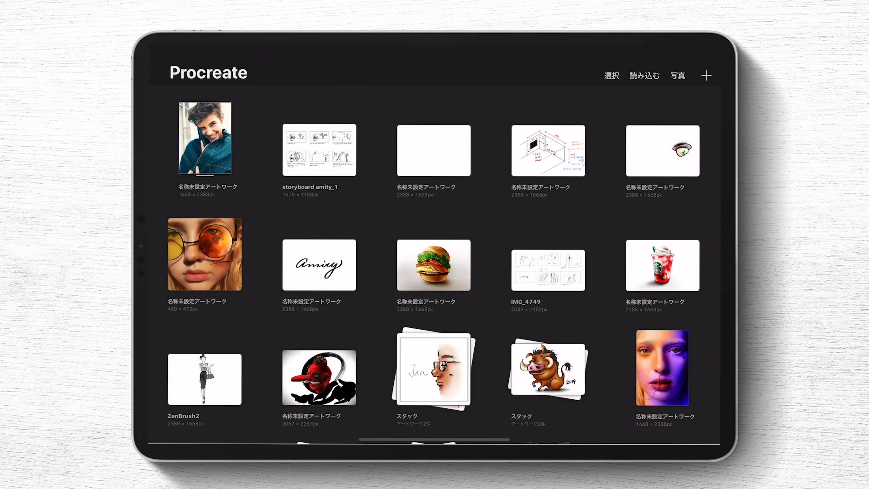
left_click(205, 138)
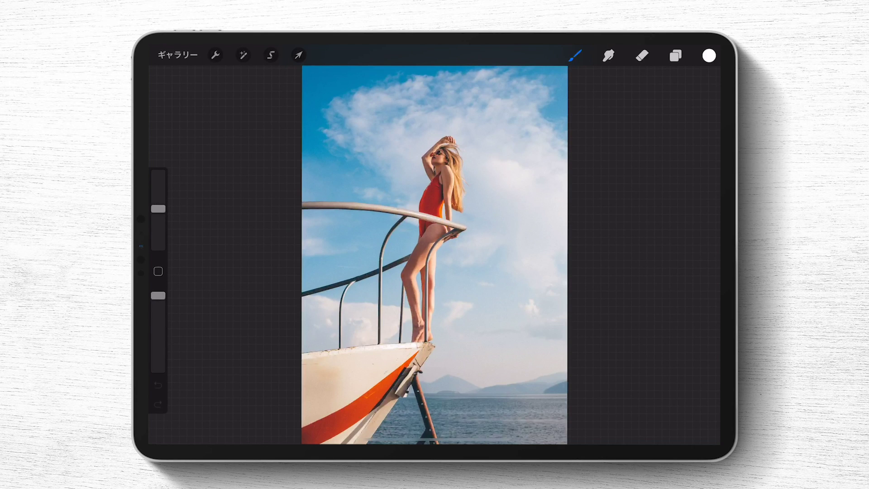
Step: Lock the photo layer and add an empty layer above it
left_click(675, 56)
left_click_drag(657, 122, 566, 122)
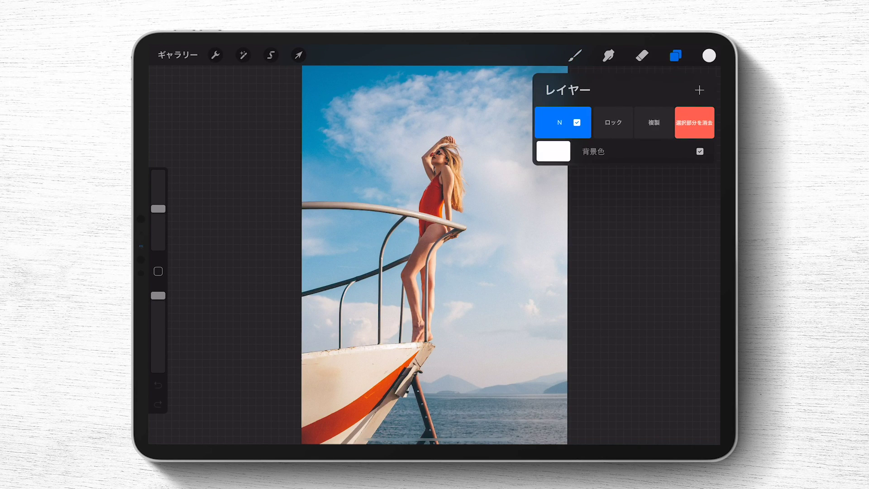
left_click(614, 122)
left_click(700, 90)
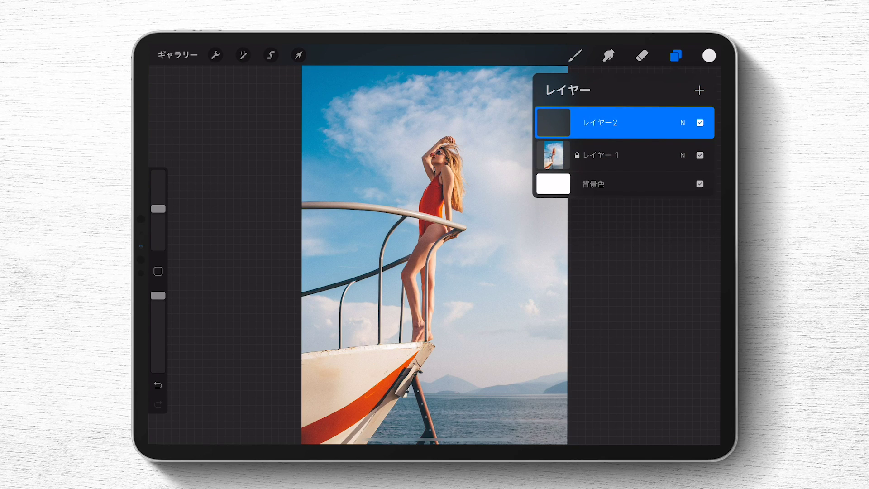
left_click(575, 55)
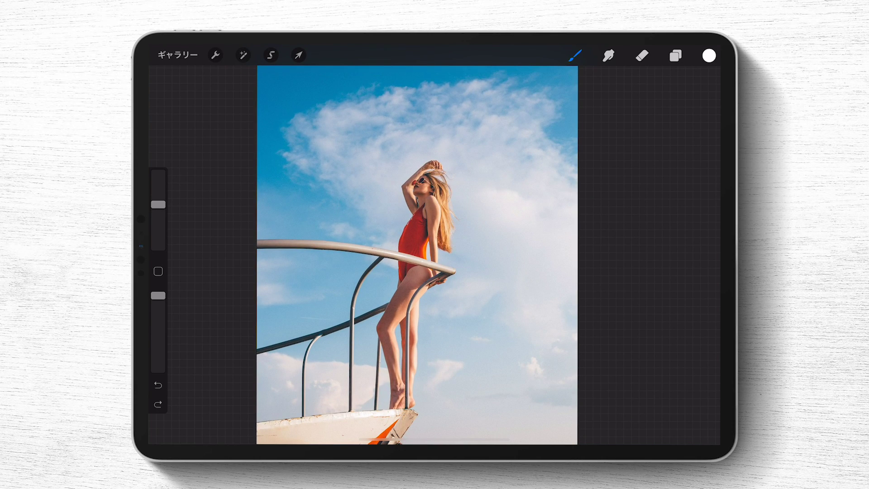
Step: Hand-letter 'Big' in white on the sky and loop the O around the woman
left_click_drag(158, 209, 158, 201)
left_click_drag(294, 166, 280, 221)
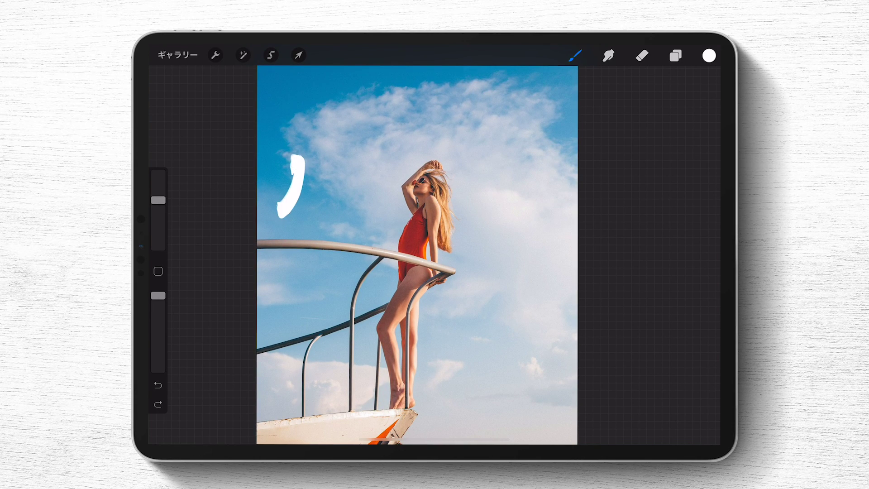
key("ctrl+z")
mouse_move(297, 148)
left_mouse_down()
mouse_move(288, 199)
mouse_move(307, 181)
mouse_move(334, 200)
mouse_move(290, 202)
mouse_move(351, 178)
mouse_move(376, 224)
mouse_move(362, 204)
mouse_move(401, 174)
left_mouse_up()
left_click(353, 161)
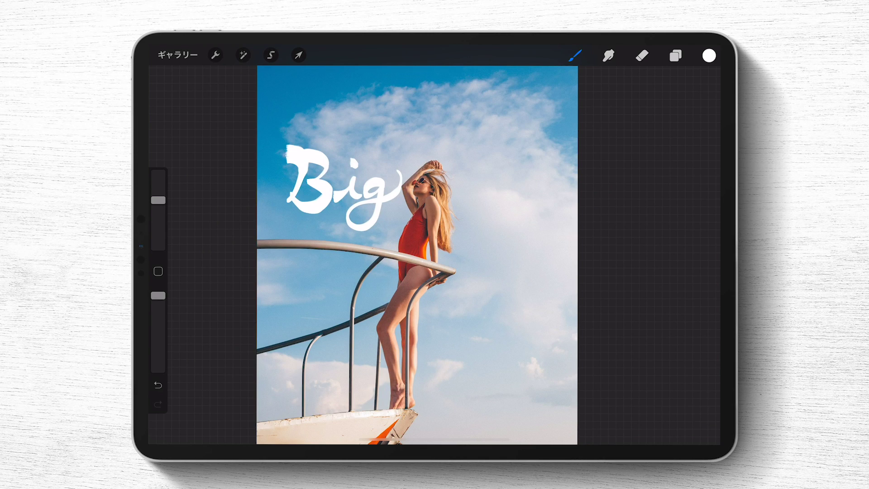
left_click_drag(349, 152, 323, 166)
mouse_move(409, 239)
left_mouse_down()
mouse_move(398, 331)
mouse_move(450, 252)
mouse_move(363, 253)
mouse_move(449, 272)
mouse_move(438, 323)
mouse_move(473, 299)
mouse_move(487, 312)
mouse_move(457, 307)
mouse_move(453, 320)
mouse_move(480, 313)
mouse_move(467, 296)
mouse_move(480, 319)
mouse_move(516, 317)
mouse_move(538, 301)
left_mouse_up()
key("ctrl+z")
key("ctrl+z")
key("ctrl+z")
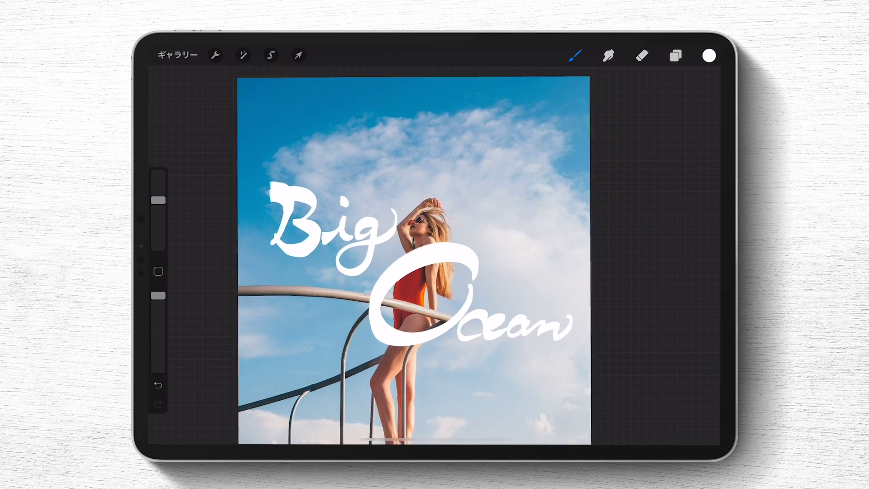
left_click(675, 55)
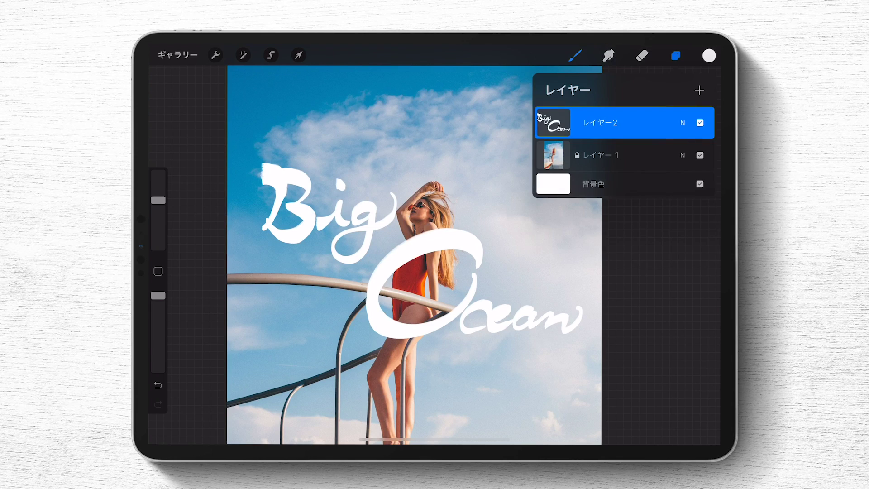
Step: Add a layer mask to the lettering layer and set black as the paint colour
left_click(553, 122)
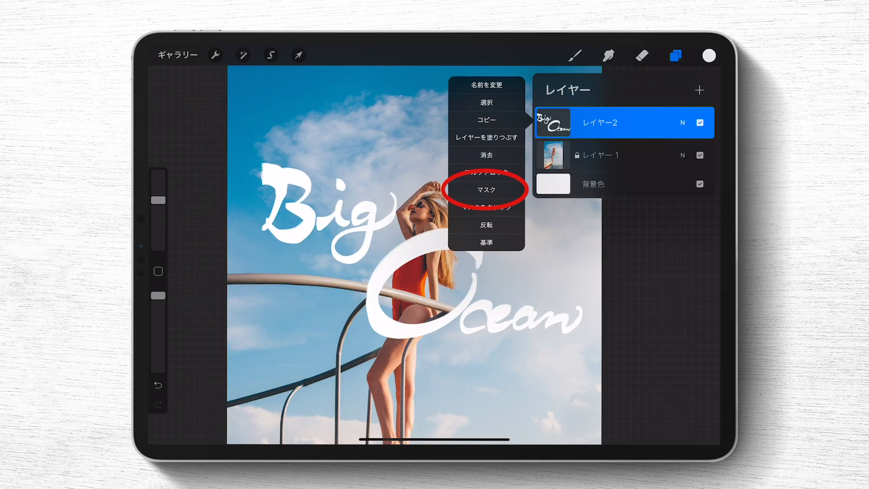
left_click(486, 190)
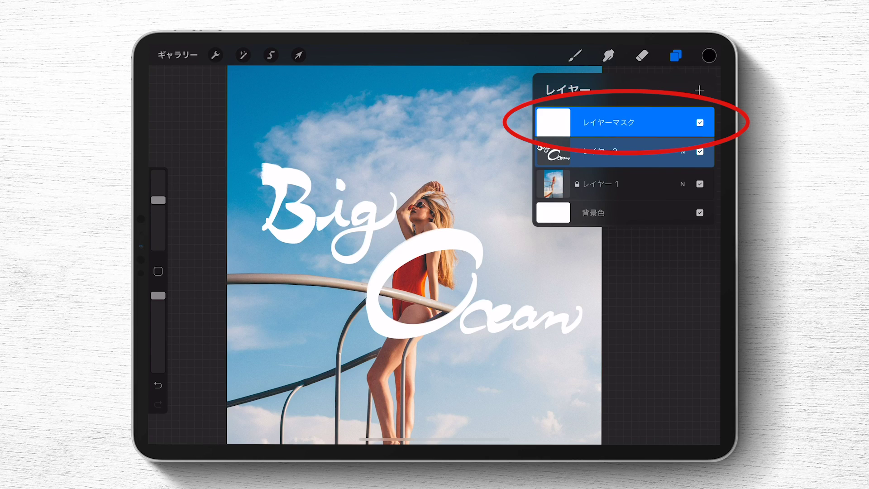
left_click(709, 55)
left_click_drag(608, 231, 539, 272)
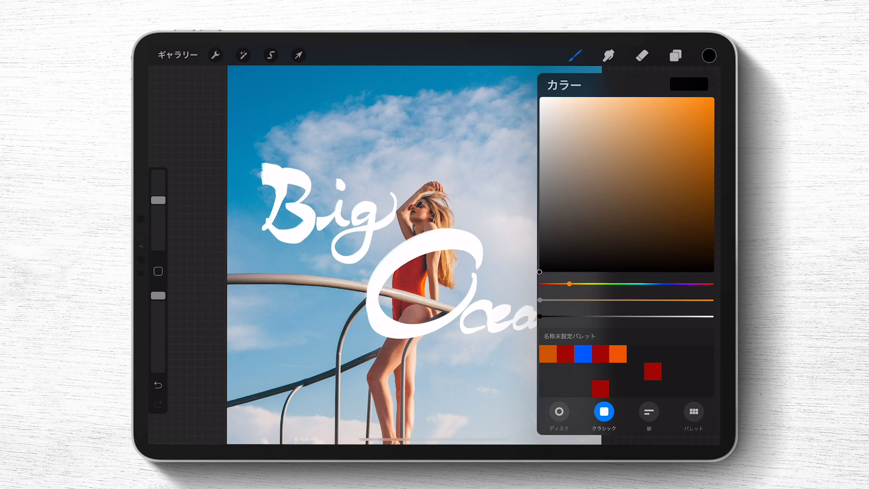
Step: Paint black on the mask to hide the O over her shoulder and swimsuit
left_click(709, 55)
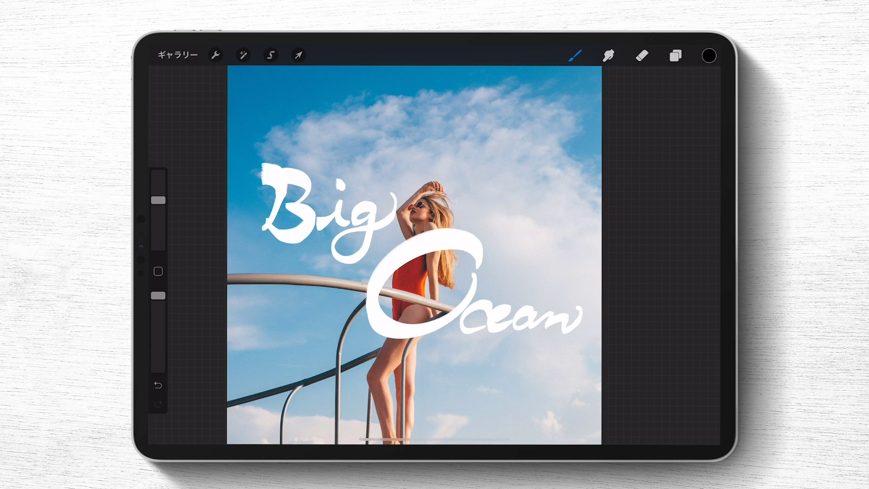
scroll(335, 173, "up", 5)
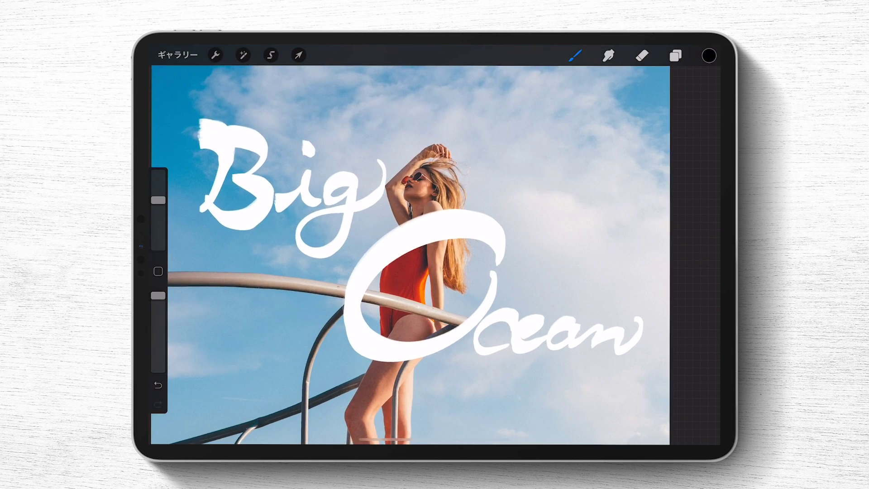
left_click_drag(435, 201, 437, 263)
left_click_drag(423, 215, 410, 253)
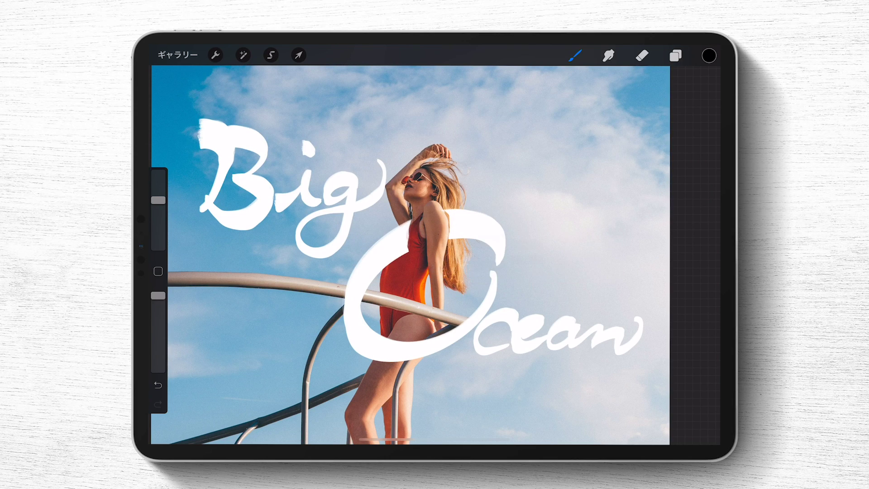
Step: Switch to a brush from the imported brushes in the Brush Library
left_click(575, 55)
scroll(512, 271, "up", 2)
scroll(512, 272, "up", 2)
scroll(511, 271, "up", 2)
left_click(514, 172)
scroll(511, 272, "down", 3)
left_click(521, 407)
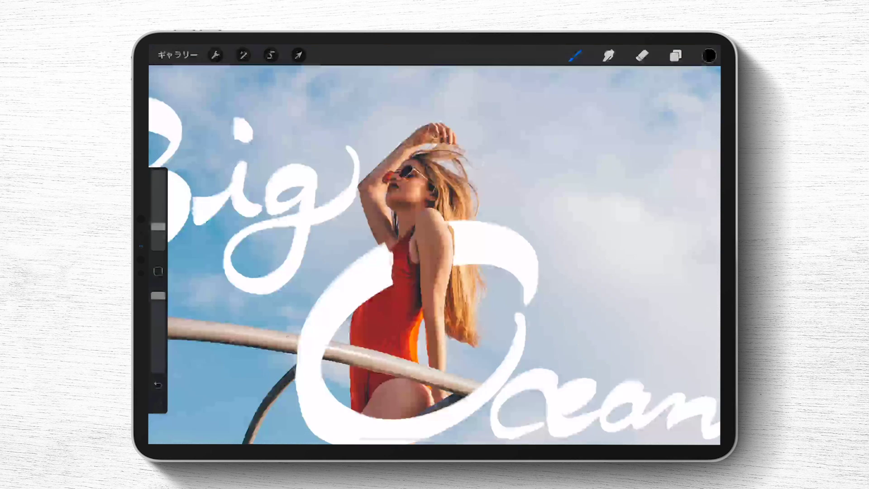
left_click(676, 55)
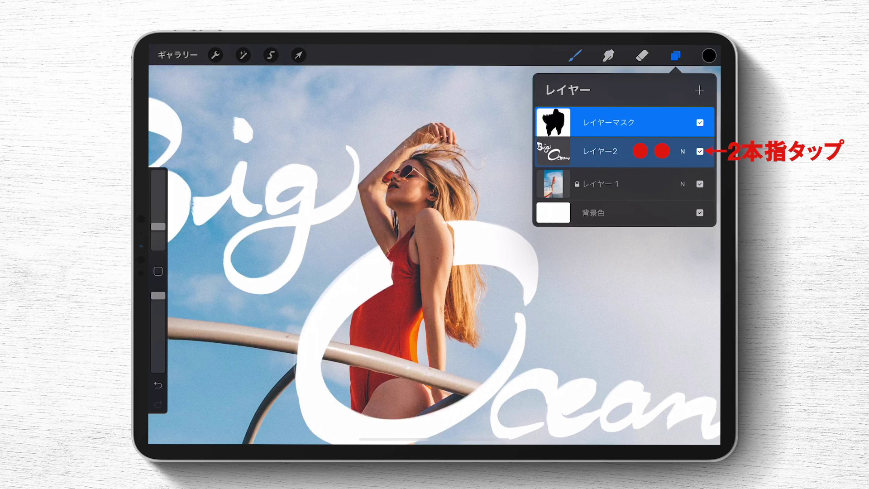
Step: Fade the lettering layer to roughly 33% opacity or slightly lower
left_click(651, 150)
mouse_move(589, 245)
left_mouse_down()
mouse_move(206, 245)
mouse_move(222, 244)
left_mouse_up()
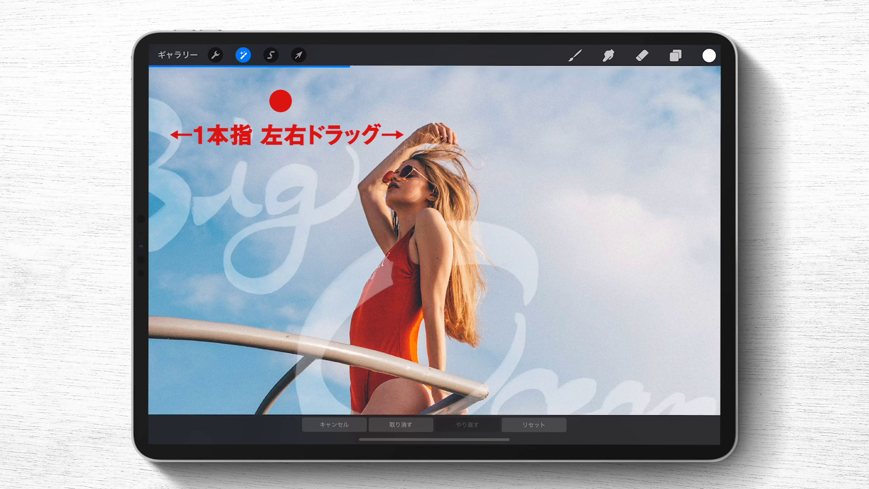
left_click_drag(281, 101, 255, 100)
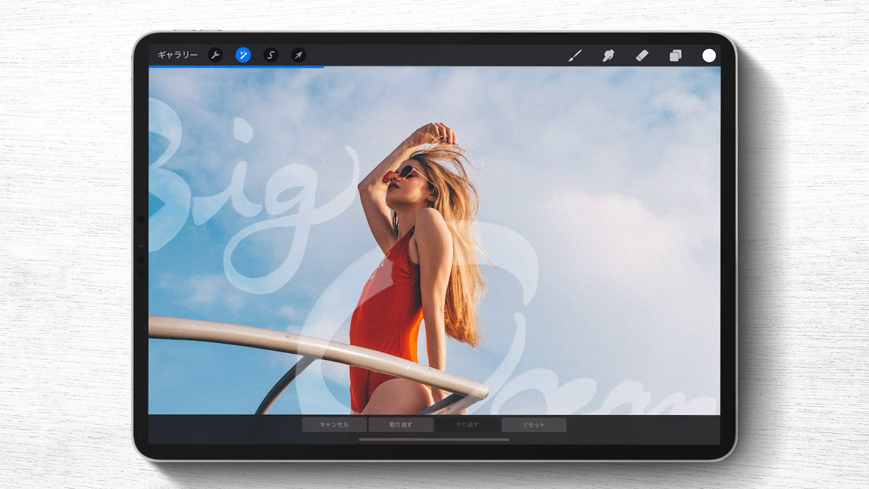
left_click(575, 55)
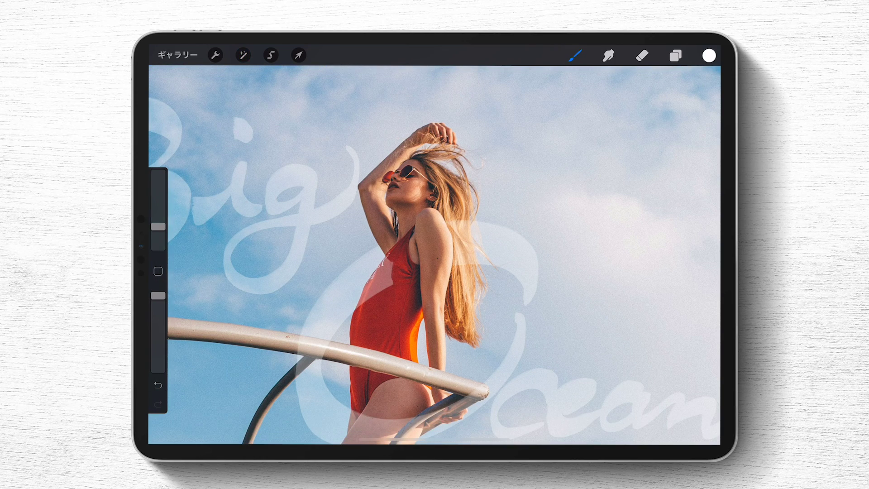
Step: Target the lettering layer's mask for painting
left_click(676, 55)
left_click(609, 122)
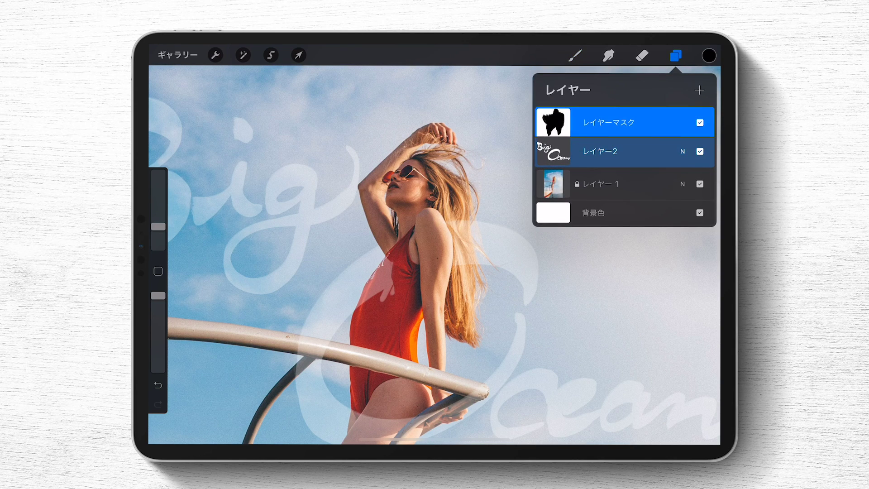
left_click(675, 55)
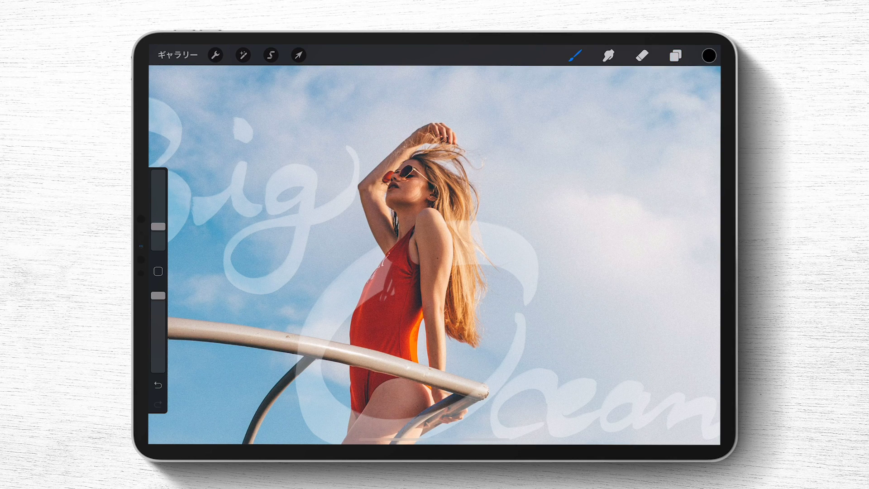
Step: Mask out the lettering crossing the red swimsuit and hair, resizing the brush as needed
mouse_move(384, 269)
left_mouse_down()
mouse_move(379, 294)
mouse_move(372, 299)
mouse_move(371, 289)
left_mouse_up()
left_click_drag(158, 226, 158, 214)
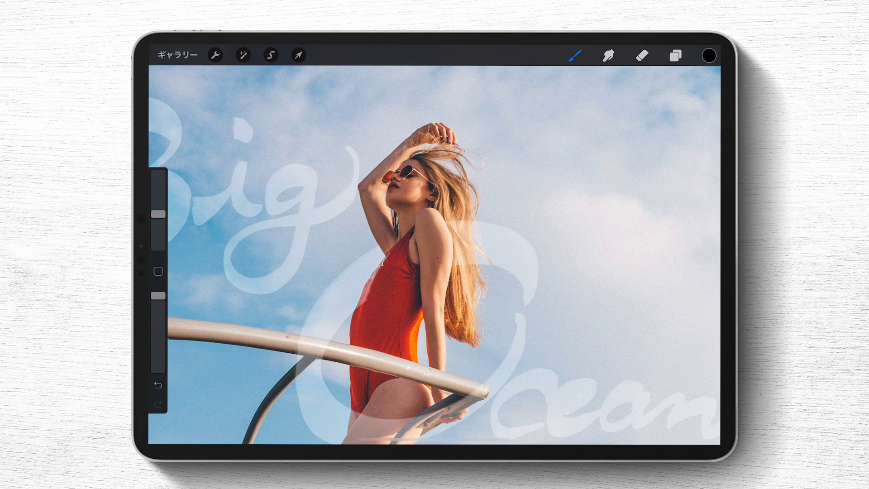
left_click_drag(369, 276, 357, 307)
left_click_drag(452, 222, 471, 265)
left_click_drag(158, 214, 158, 239)
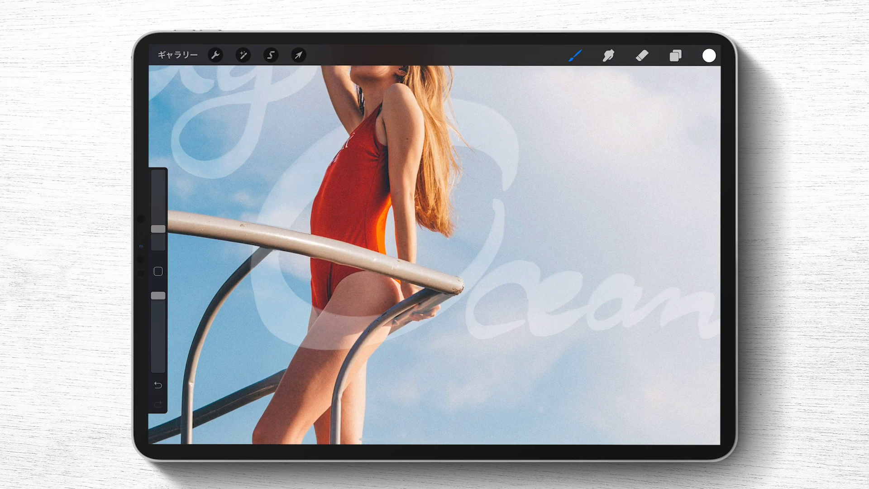
left_click(625, 151)
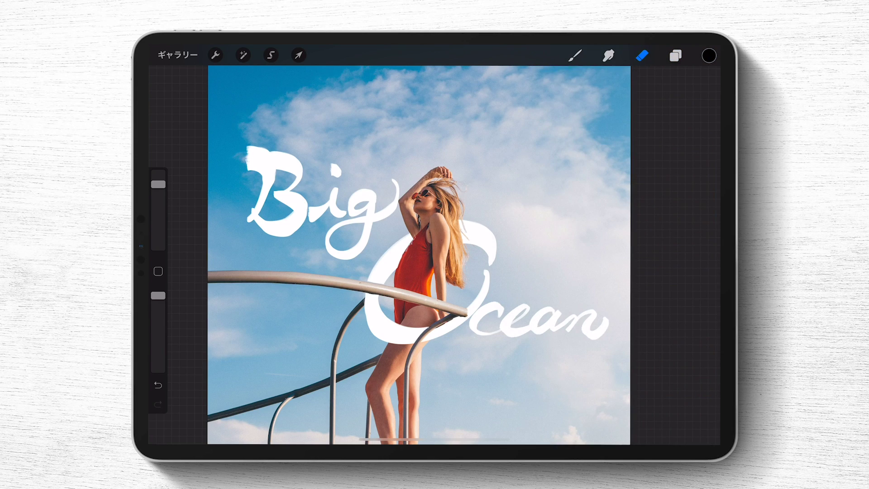
Step: Erase the old capital B and repaint a new one in pure white
mouse_move(272, 158)
left_mouse_down()
mouse_move(296, 225)
mouse_move(290, 212)
mouse_move(328, 202)
left_mouse_up()
left_click(709, 55)
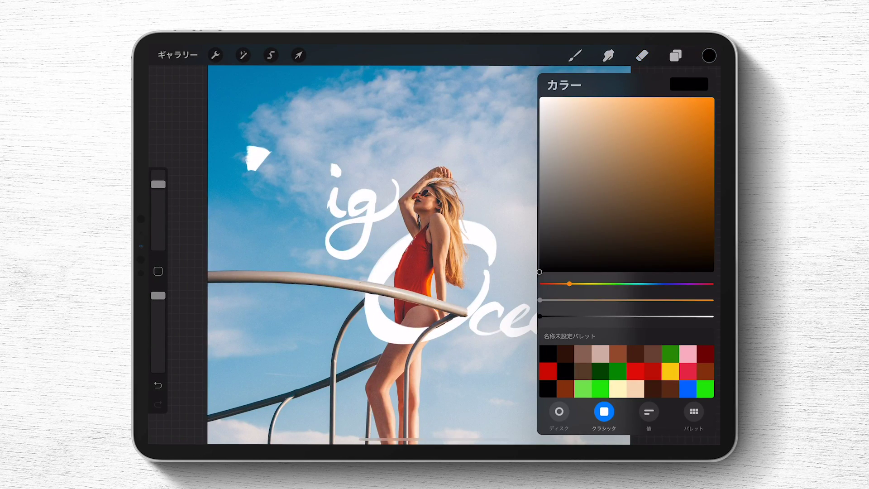
left_click_drag(590, 125, 539, 97)
left_click(575, 55)
left_click_drag(270, 155, 259, 168)
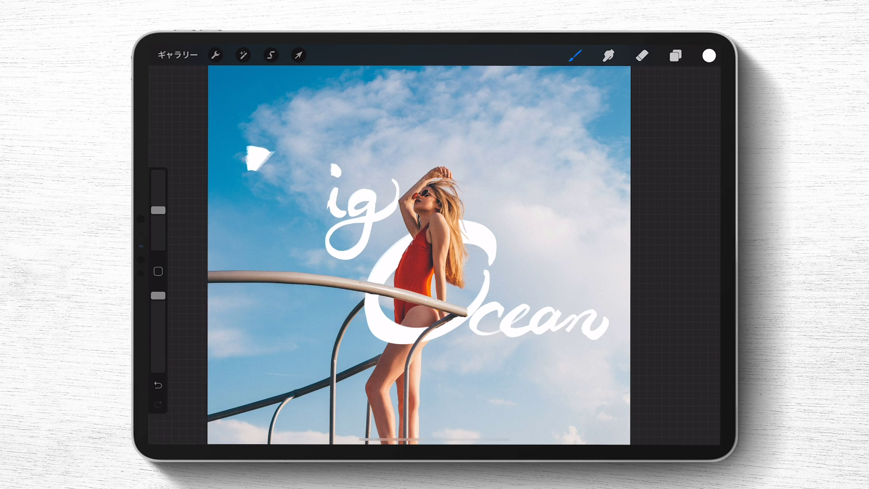
mouse_move(283, 157)
left_mouse_down()
mouse_move(263, 181)
mouse_move(251, 222)
mouse_move(258, 227)
left_mouse_up()
mouse_move(285, 193)
left_mouse_down()
mouse_move(271, 236)
mouse_move(324, 213)
left_mouse_up()
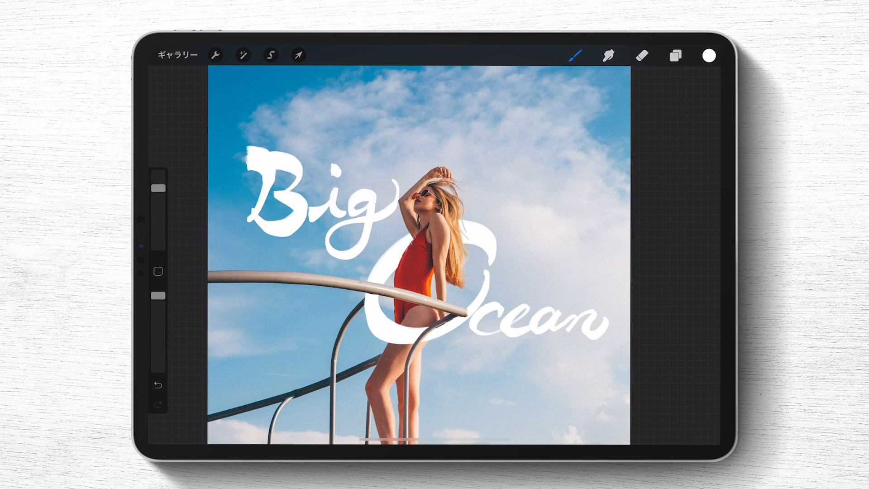
Step: Shade the new B and the i with a grey tone
left_click(709, 55)
left_click_drag(564, 177, 544, 172)
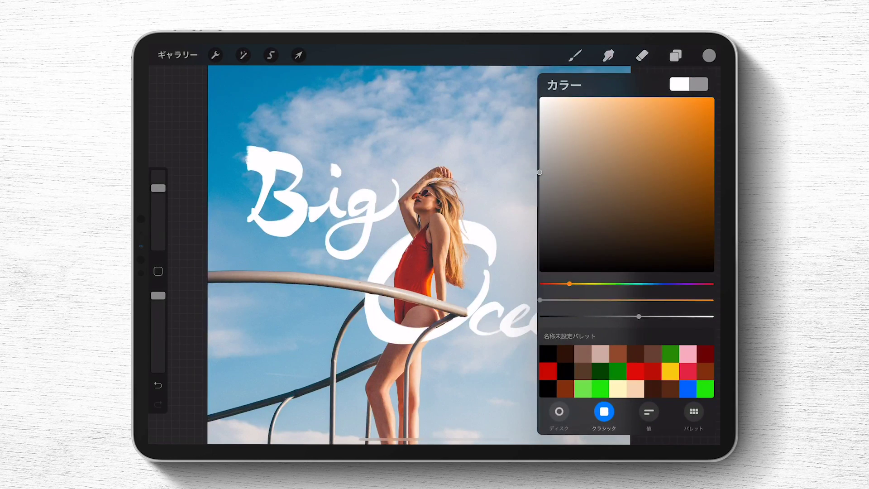
left_click(709, 55)
left_click_drag(283, 154, 256, 209)
mouse_move(301, 168)
left_mouse_down()
mouse_move(258, 231)
mouse_move(337, 168)
mouse_move(337, 229)
left_mouse_up()
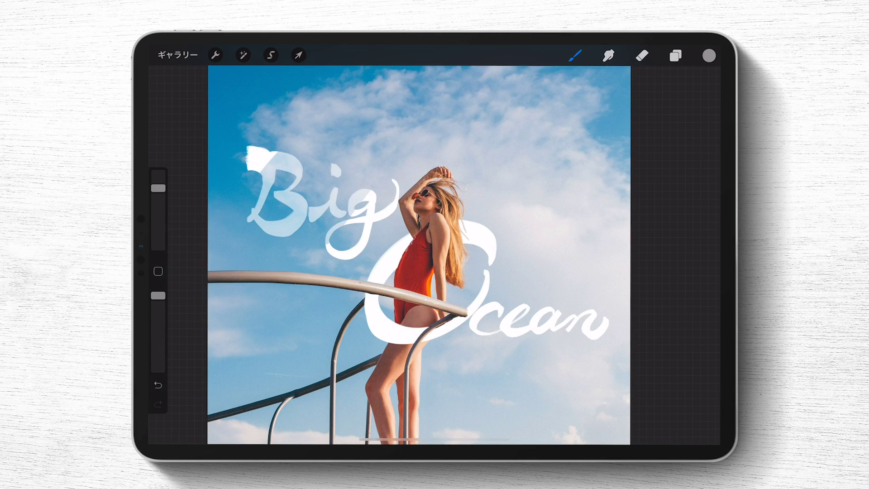
Step: Go over the B, i and g again in solid white
left_click(709, 55)
left_click_drag(612, 140, 541, 93)
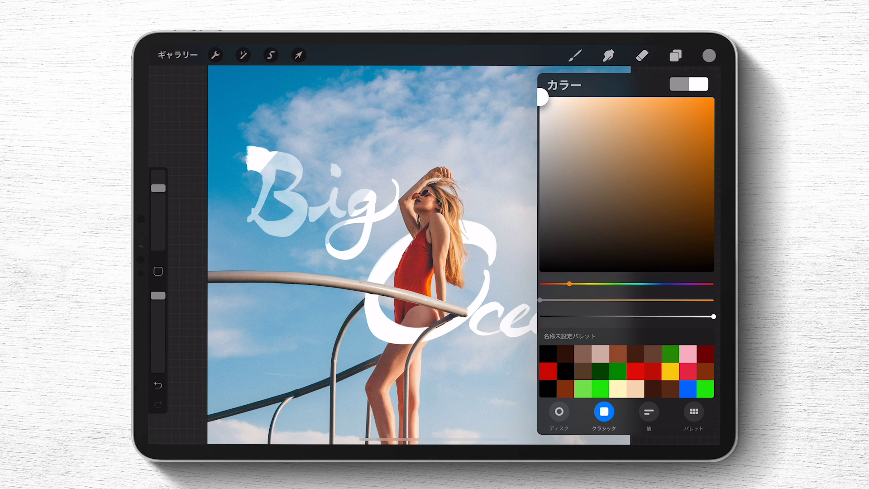
left_click(709, 55)
mouse_move(273, 147)
left_mouse_down()
mouse_move(272, 183)
mouse_move(253, 222)
left_mouse_up()
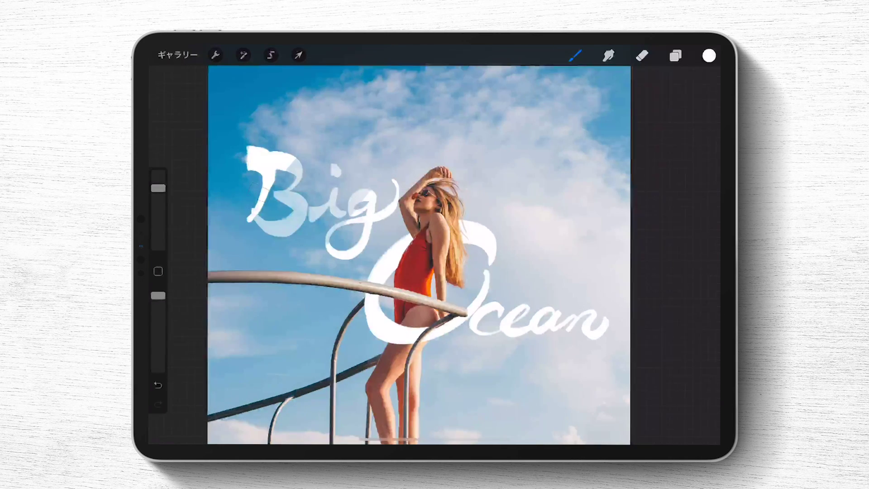
left_click_drag(299, 163, 272, 233)
left_click_drag(337, 168, 296, 261)
left_click_drag(362, 193, 338, 235)
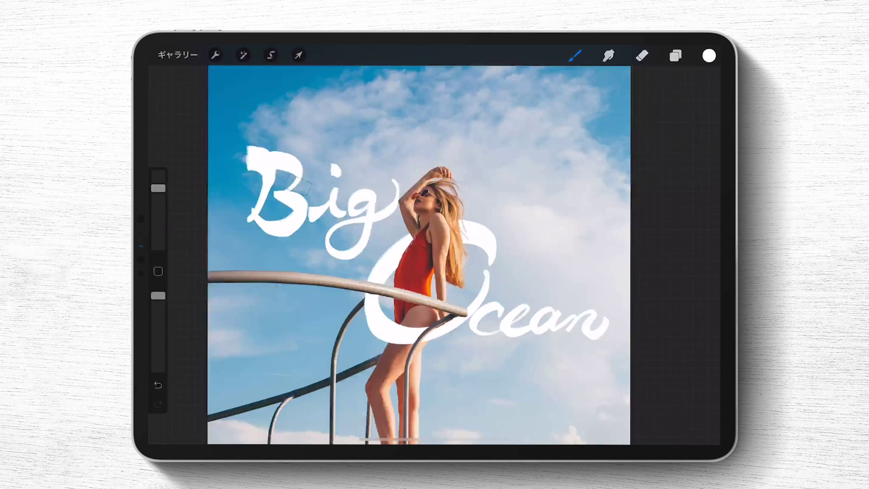
left_click(676, 55)
Step: Dismiss the mask layer's options unused and zoom out to the full canvas
left_click(563, 144)
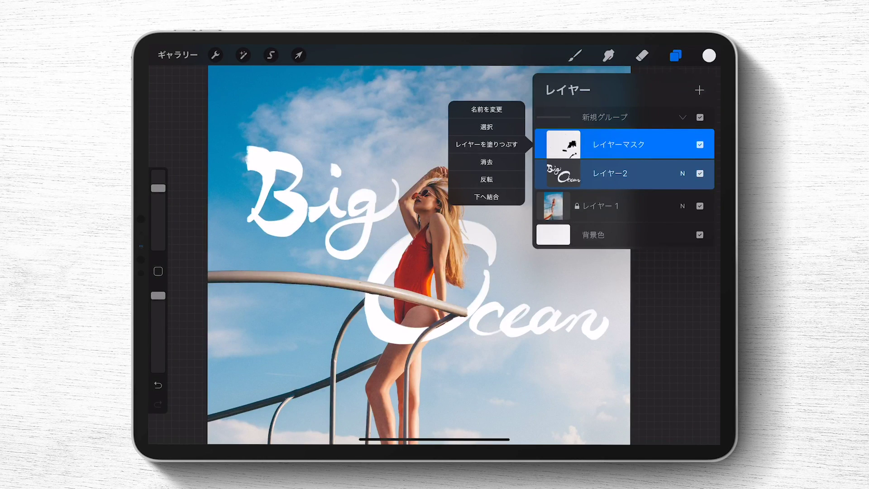
left_click(563, 144)
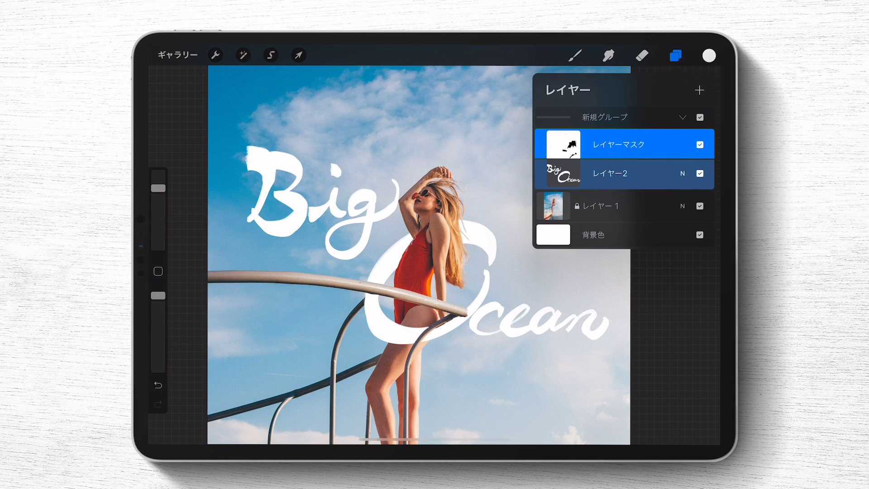
left_click(575, 55)
scroll(419, 254, "down", 3)
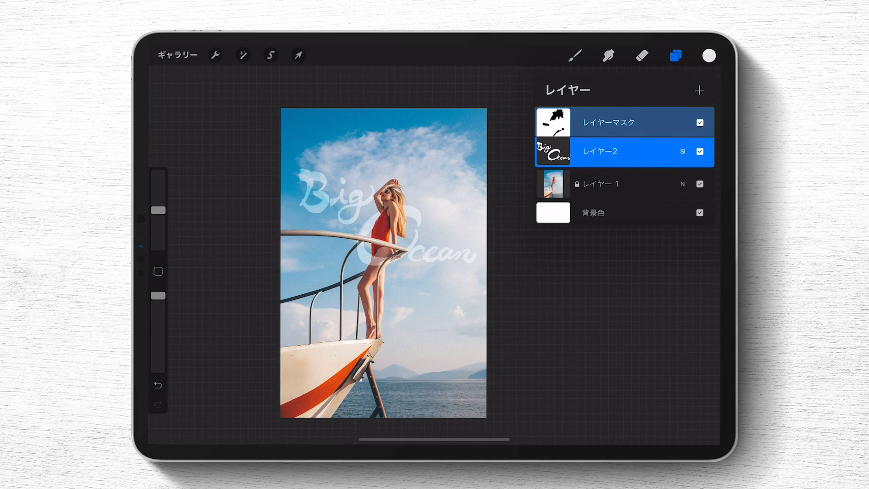
Step: Duplicate the lettering layer with its mask and set the copy to Overlay at about 51% opacity
left_click_drag(679, 151, 556, 151)
left_click(655, 152)
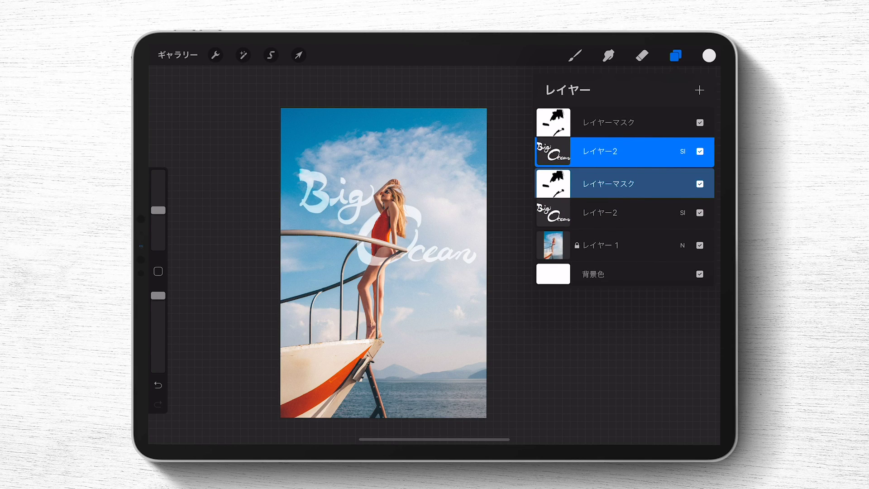
left_click(682, 151)
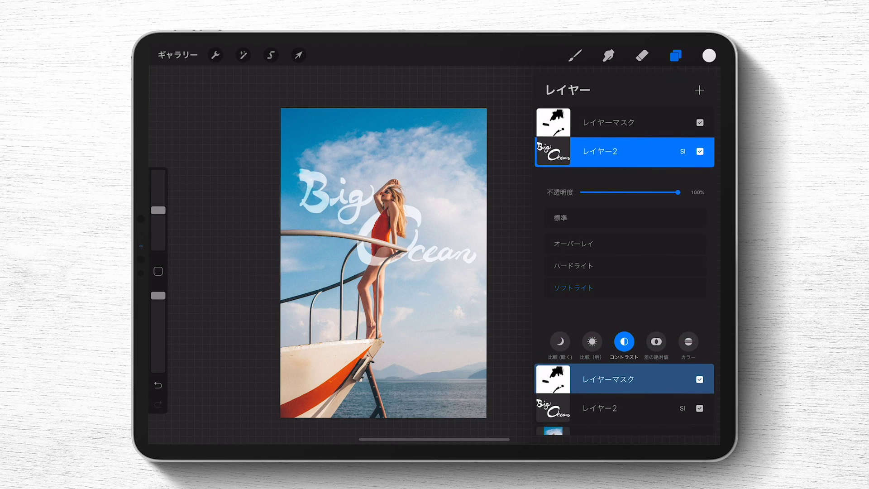
left_click(574, 244)
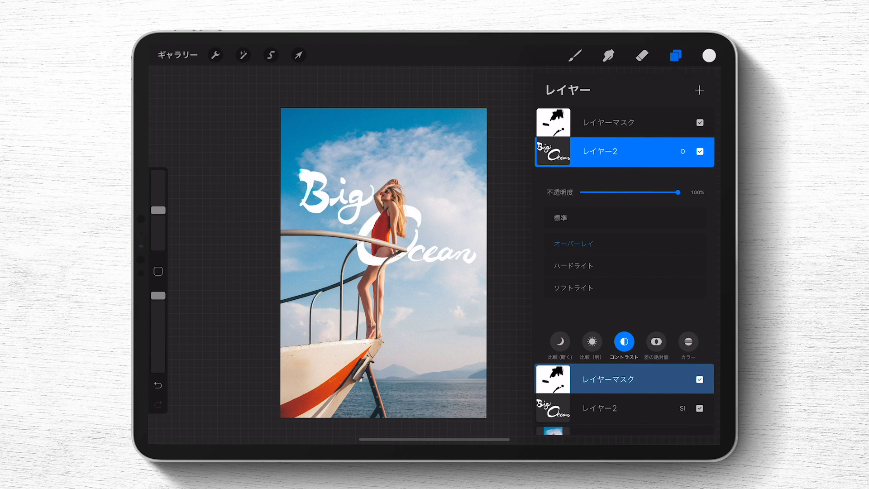
mouse_move(678, 193)
left_mouse_down()
mouse_move(629, 193)
mouse_move(641, 192)
left_mouse_up()
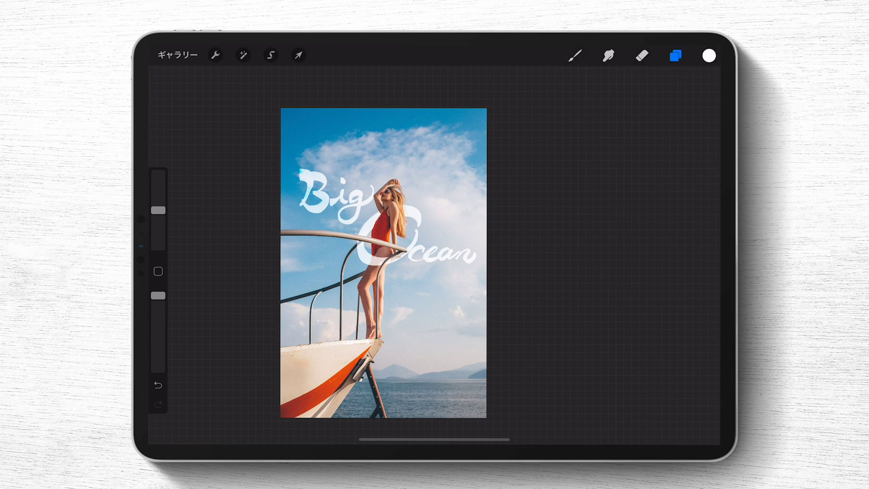
scroll(384, 262, "up", 2)
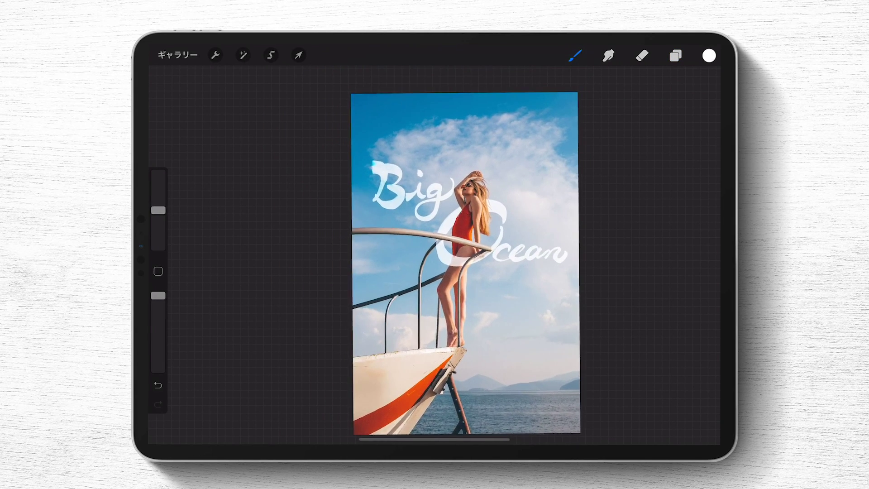
scroll(465, 263, "up", 1)
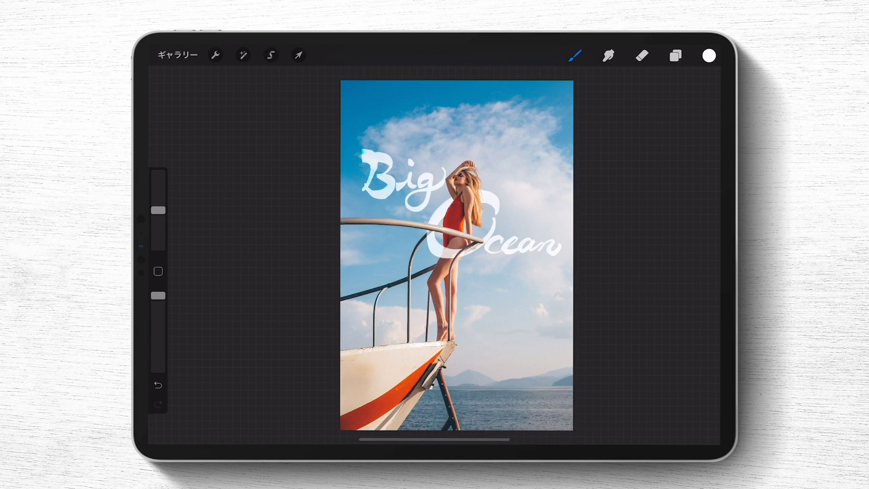